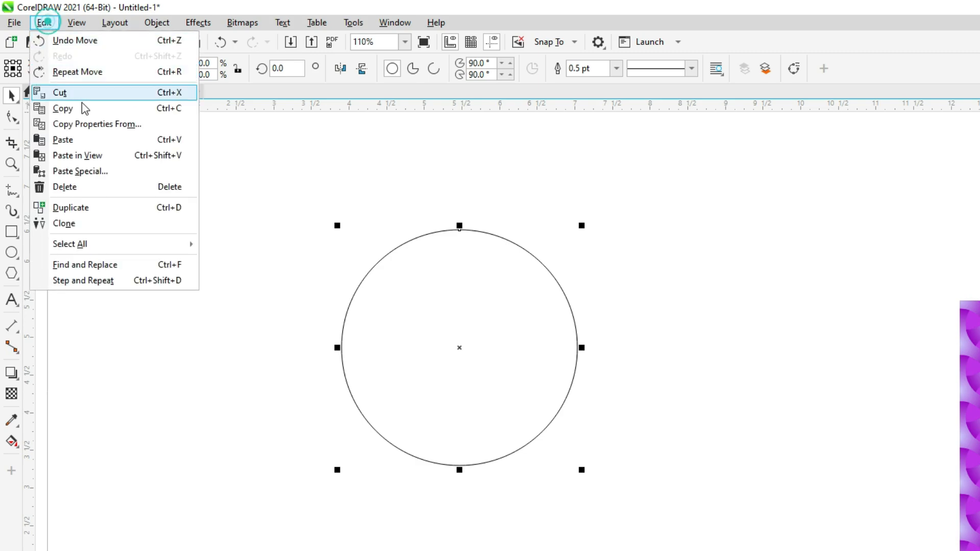
Duplicate the circle in place by copy and paste, and scale the duplicate about its centre to 79.4 percent
{"action": "left_click", "coordinate": [86, 108]}
{"action": "left_click", "coordinate": [51, 23]}
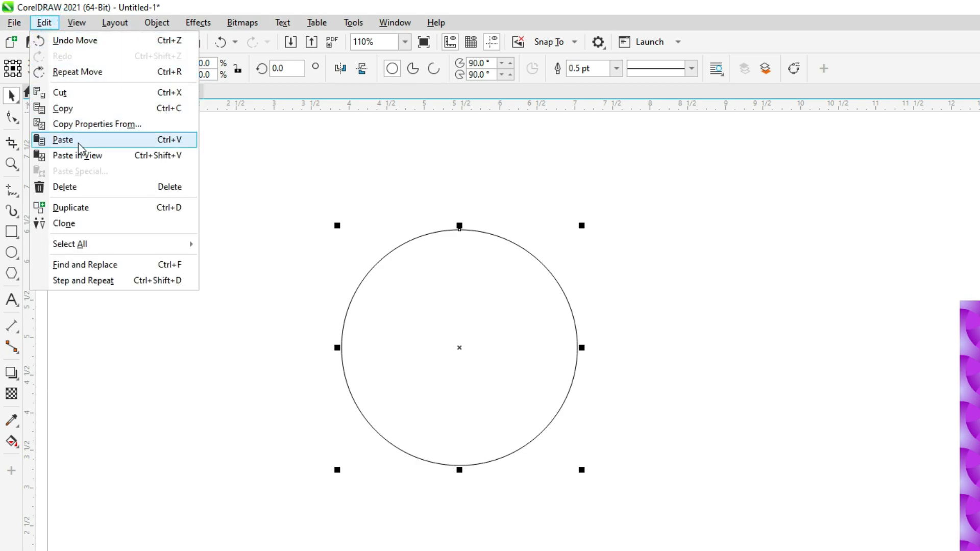
{"action": "left_click", "coordinate": [63, 140]}
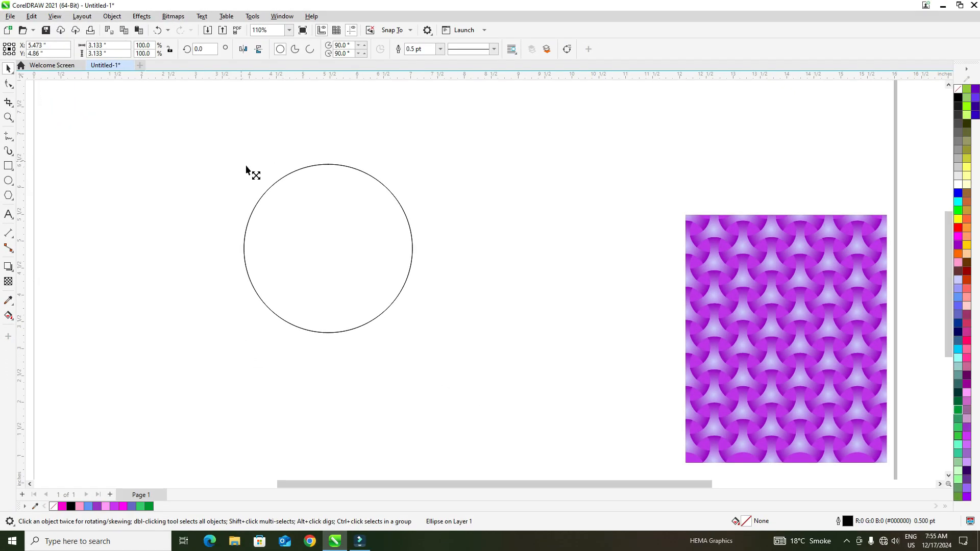
{"action": "mouse_move", "coordinate": [246, 170]}
{"action": "left_mouse_down"}
{"action": "mouse_move", "coordinate": [265, 184]}
{"action": "mouse_move", "coordinate": [258, 177]}
{"action": "left_mouse_up"}
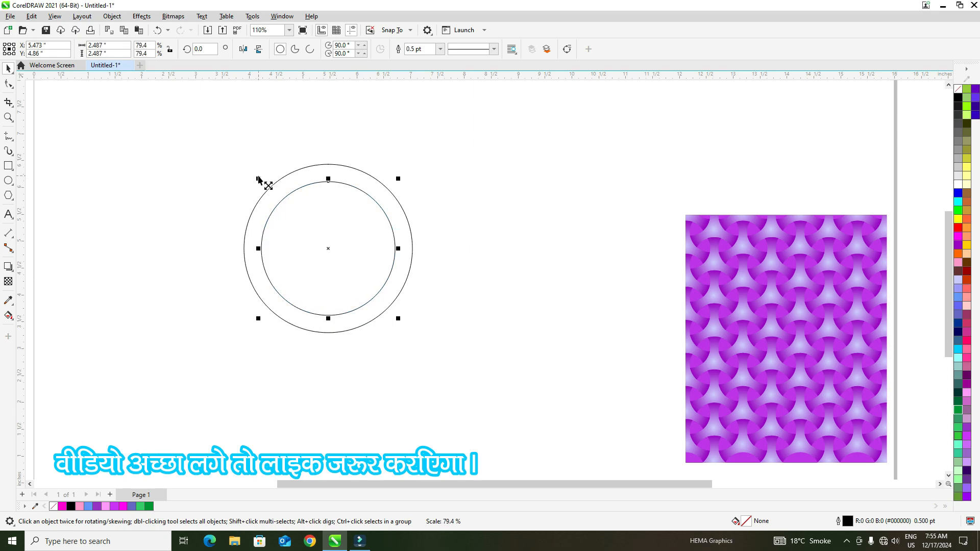
Move the smaller circle straight down so its centre snaps to the bottom quadrant of the large circle
{"action": "left_click", "coordinate": [207, 142]}
{"action": "left_click_drag", "start_coordinate": [329, 249], "coordinate": [330, 338]}
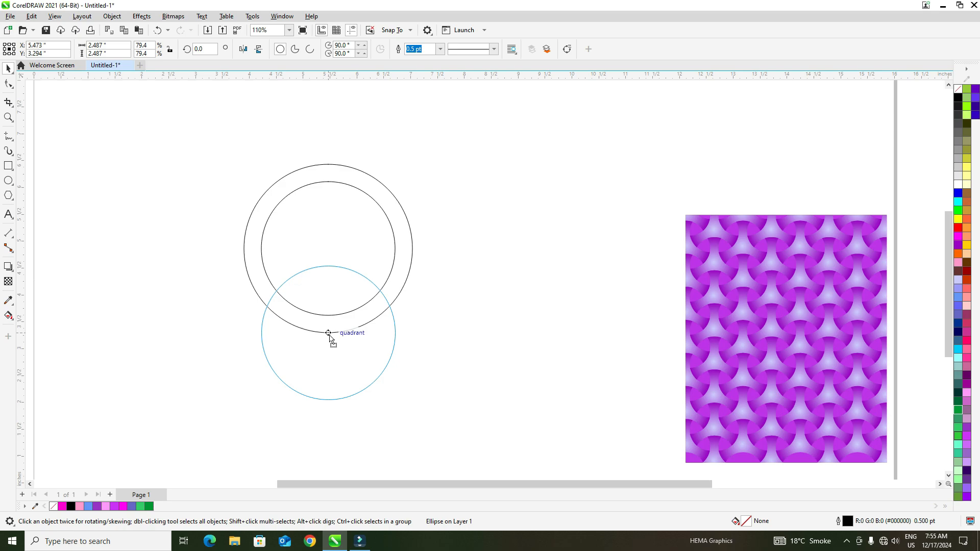
{"action": "left_click_drag", "start_coordinate": [330, 338], "coordinate": [330, 338]}
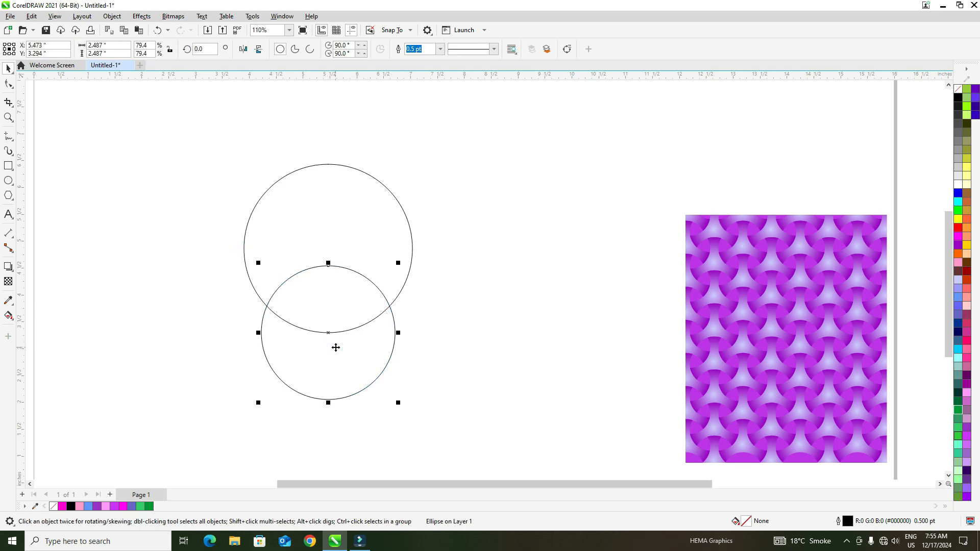
Place the small circle's rotation centre on the centre of the large circle
{"action": "left_click", "coordinate": [335, 347]}
{"action": "mouse_move", "coordinate": [328, 266]}
{"action": "left_mouse_down"}
{"action": "mouse_move", "coordinate": [334, 238]}
{"action": "mouse_move", "coordinate": [331, 247]}
{"action": "left_mouse_up"}
{"action": "left_click_drag", "start_coordinate": [329, 330], "coordinate": [329, 249]}
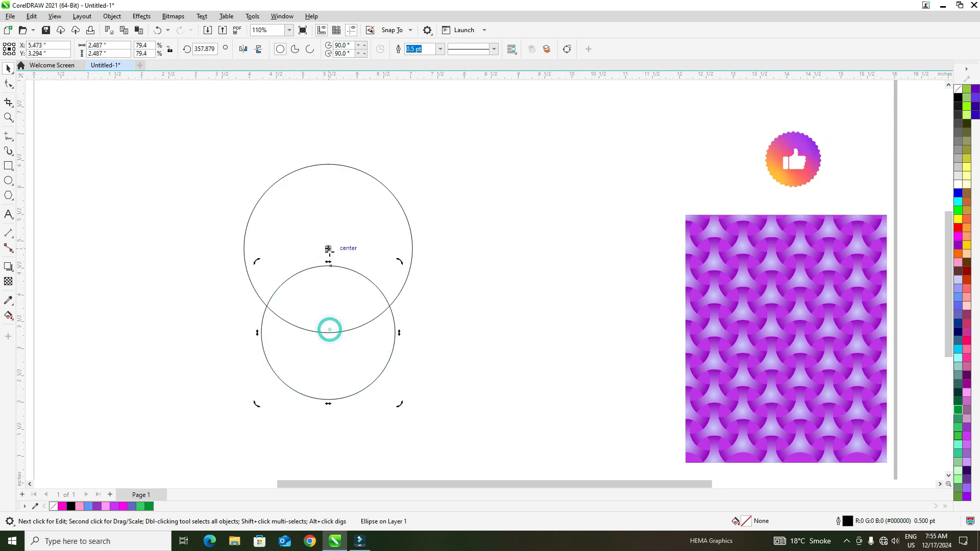
Nudge the small circle straight down until its Y position is 3.094 inches
{"action": "key", "text": "Down"}
{"action": "key", "text": "Down"}
{"action": "key", "text": "Down"}
{"action": "key", "text": "Down"}
{"action": "key", "text": "Down"}
{"action": "key", "text": "Down"}
{"action": "key", "text": "Down"}
{"action": "key", "text": "Down"}
{"action": "key", "text": "Down"}
{"action": "key", "text": "Down"}
{"action": "key", "text": "Down"}
{"action": "key", "text": "Down"}
{"action": "key", "text": "Down"}
{"action": "key", "text": "Down"}
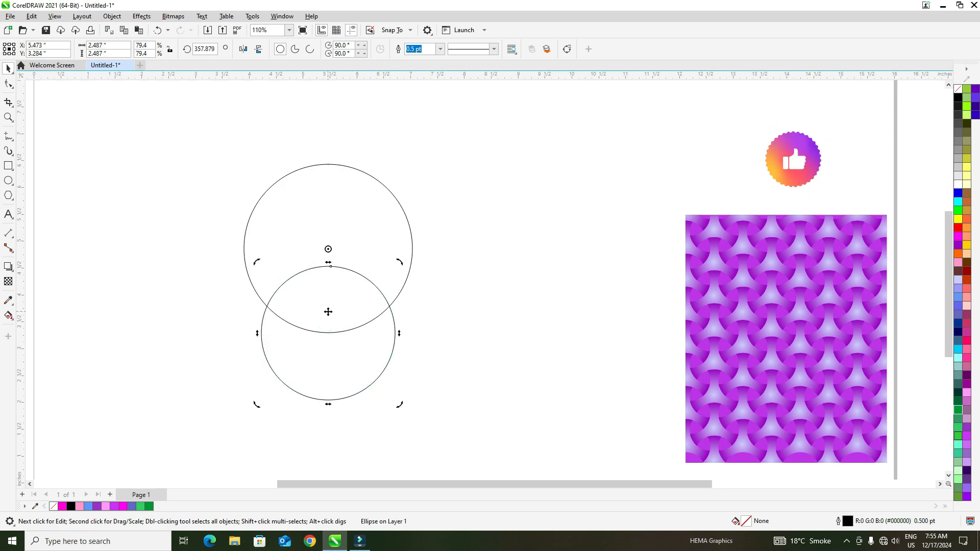
{"action": "key", "text": "Down"}
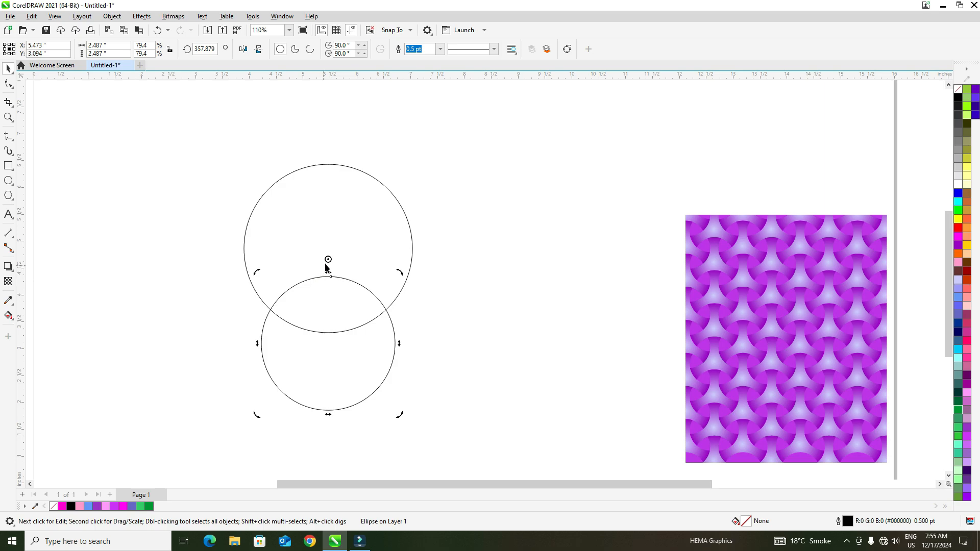
Snap the small circle's rotation centre back to the large circle's centre and make two rotated copies around it, 120 degrees apart
{"action": "left_click_drag", "start_coordinate": [328, 261], "coordinate": [328, 242]}
{"action": "left_click", "coordinate": [330, 357]}
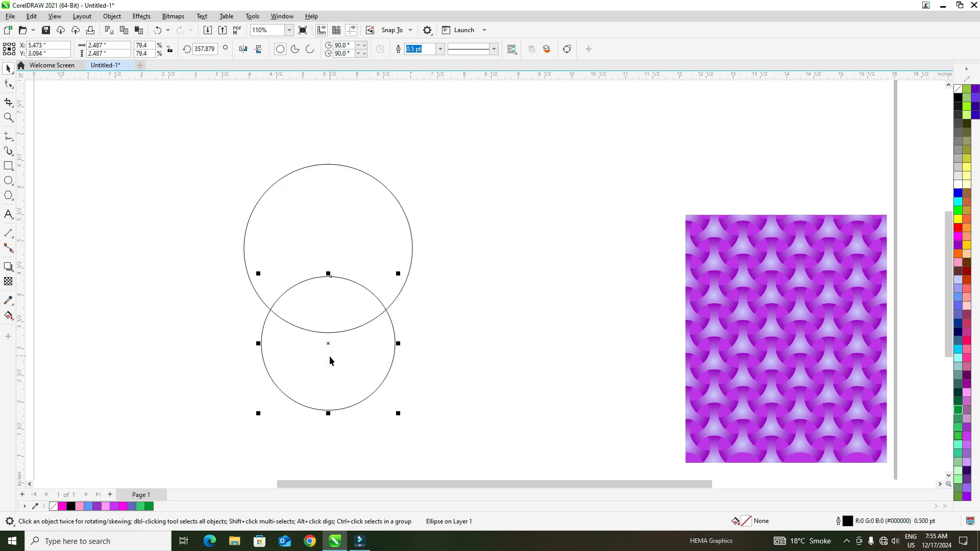
{"action": "left_click", "coordinate": [330, 356]}
{"action": "left_click_drag", "start_coordinate": [257, 274], "coordinate": [326, 221]}
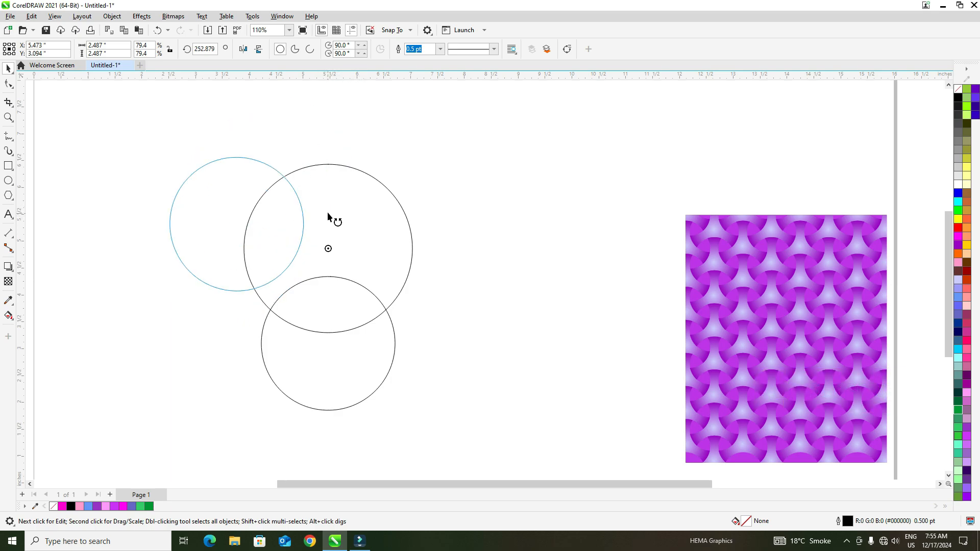
{"action": "left_click_drag", "start_coordinate": [331, 212], "coordinate": [332, 206]}
{"action": "key", "text": "ctrl+r"}
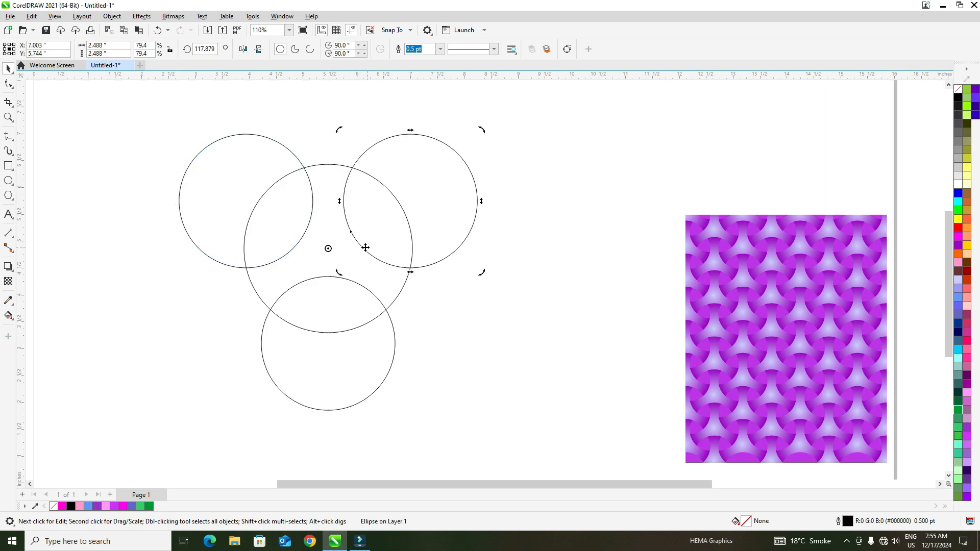
Select the large circle with the three small circles and group all four objects
{"action": "left_click", "coordinate": [142, 245]}
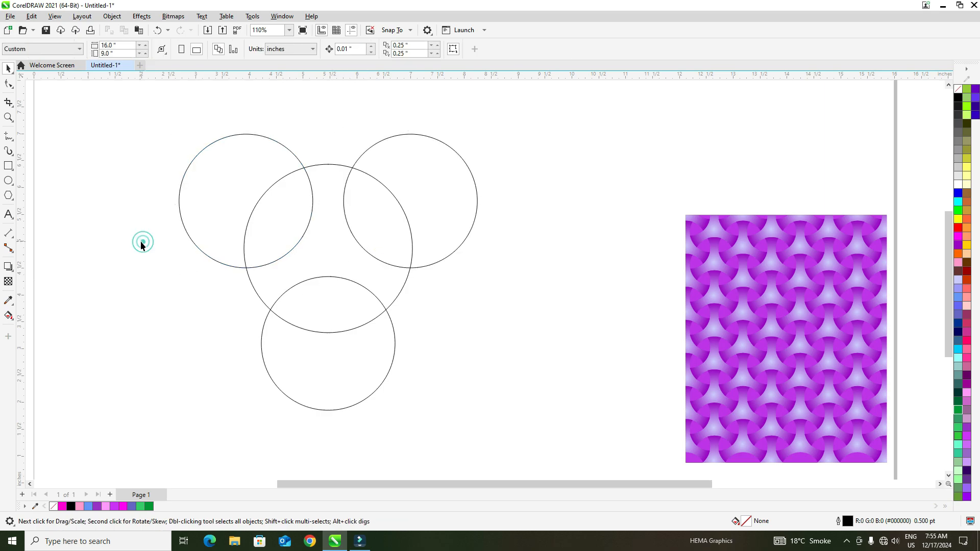
{"action": "left_click_drag", "start_coordinate": [381, 264], "coordinate": [513, 430]}
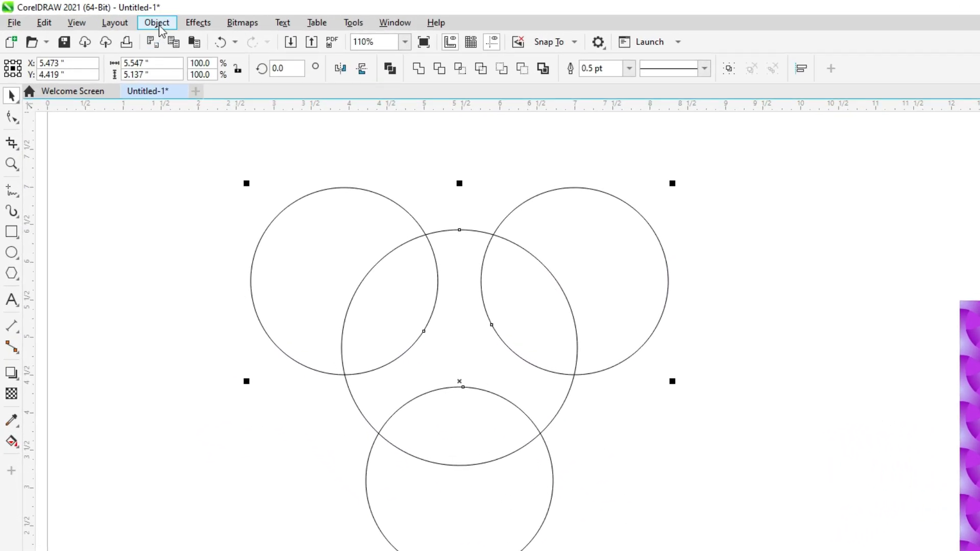
{"action": "left_click", "coordinate": [158, 24]}
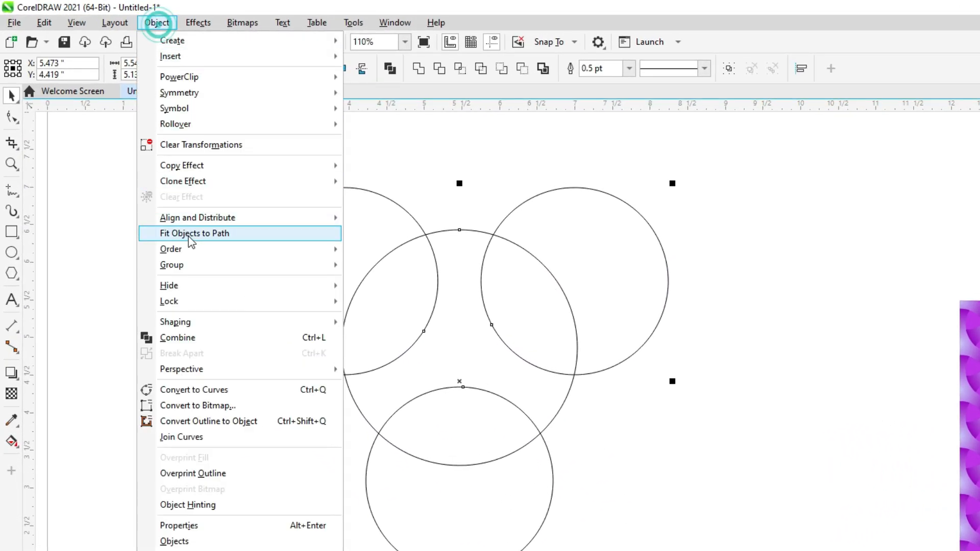
{"action": "mouse_move", "coordinate": [197, 265]}
{"action": "left_click", "coordinate": [383, 269]}
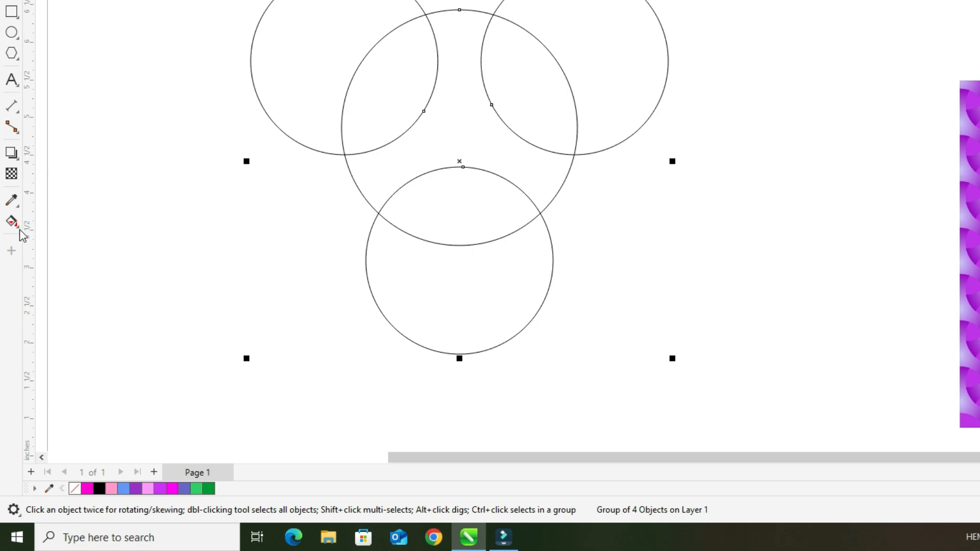
Use Smart Fill to create a magenta three-armed shape from the large circle's central region outside the small circles
{"action": "left_click", "coordinate": [16, 225]}
{"action": "left_click", "coordinate": [67, 237]}
{"action": "left_click", "coordinate": [434, 96]}
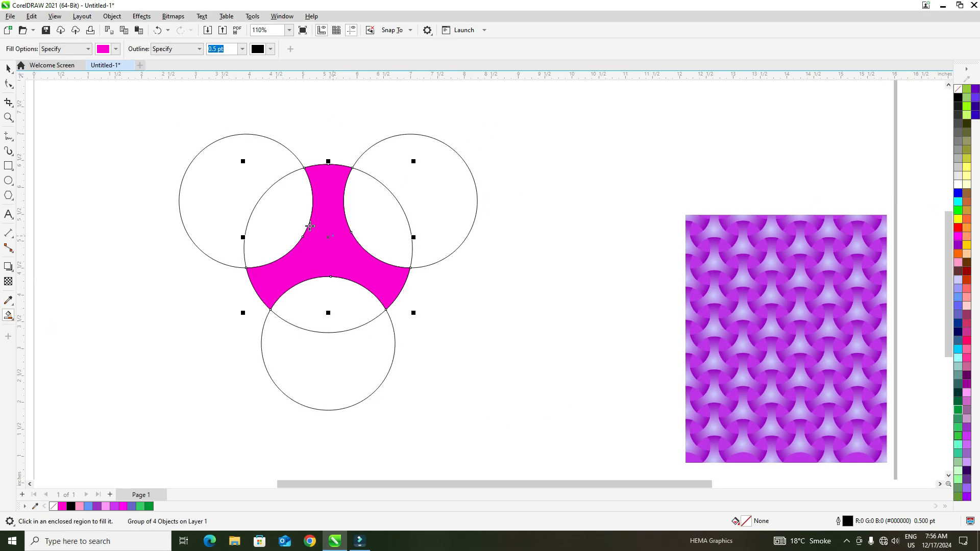
Delete the grouped circles and move the remaining magenta three-armed shape to the left
{"action": "key", "text": "space"}
{"action": "left_click", "coordinate": [83, 169]}
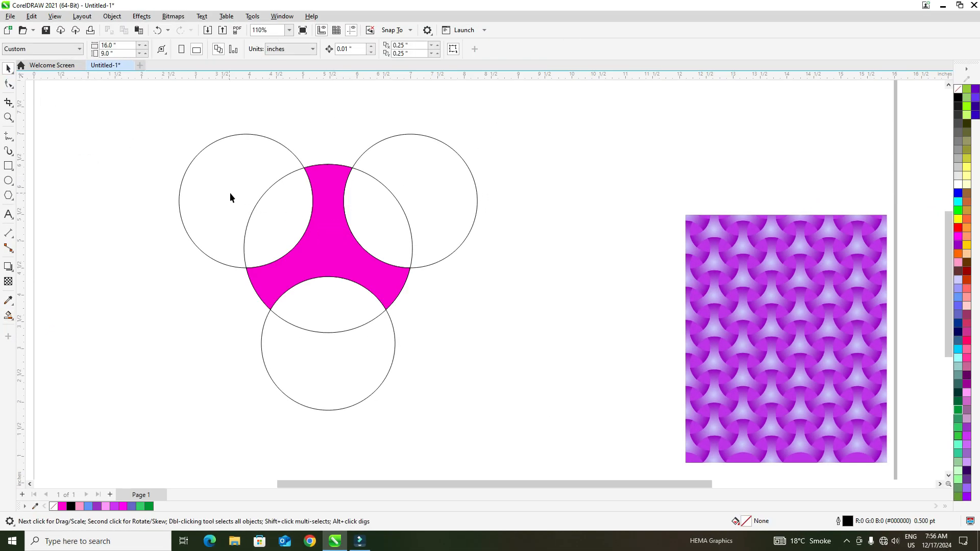
{"action": "left_click_drag", "start_coordinate": [229, 197], "coordinate": [450, 197]}
{"action": "key", "text": "Delete"}
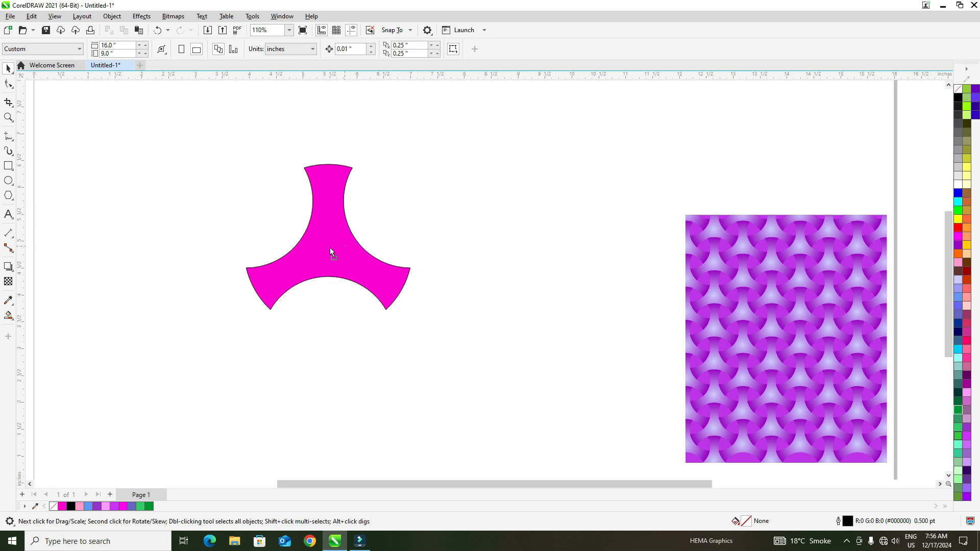
{"action": "left_click_drag", "start_coordinate": [331, 250], "coordinate": [276, 237]}
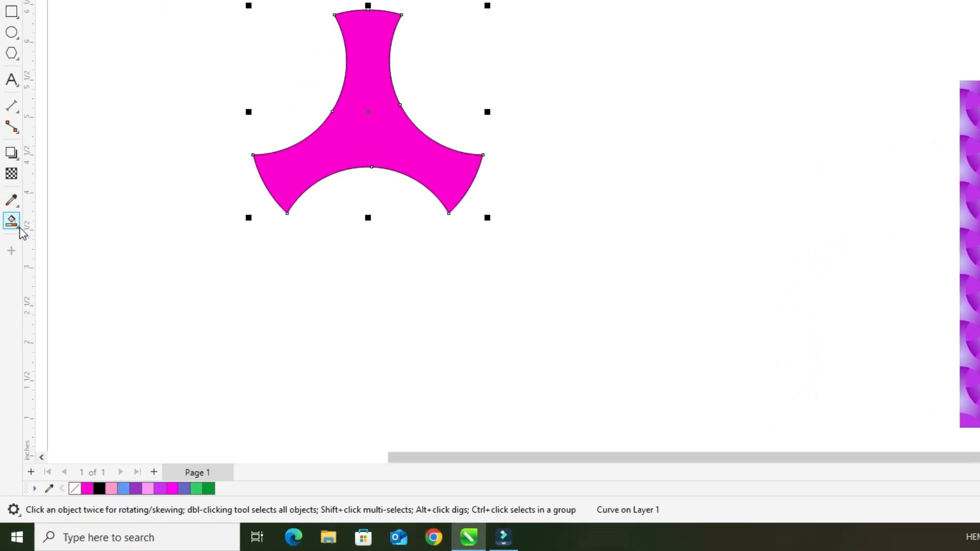
Apply an elliptical fountain fill to the magenta shape, spanning its height from the upper edge to below the arms
{"action": "left_click", "coordinate": [20, 229]}
{"action": "left_click", "coordinate": [114, 219]}
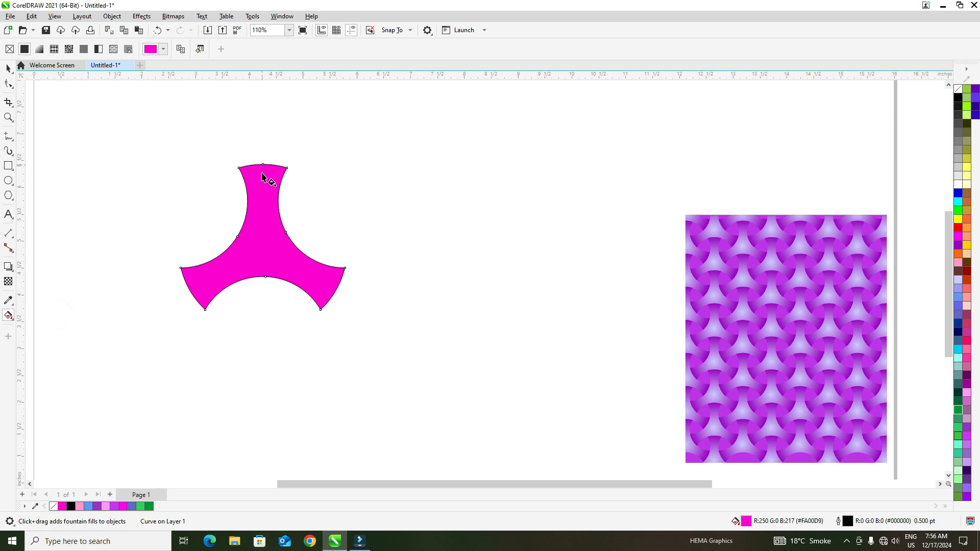
{"action": "left_click_drag", "start_coordinate": [262, 165], "coordinate": [264, 318]}
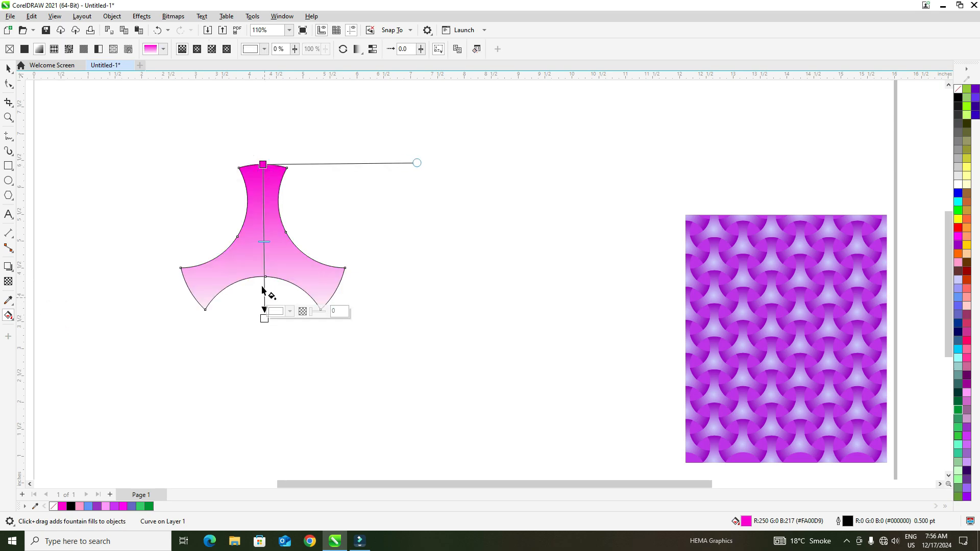
{"action": "left_click", "coordinate": [196, 50]}
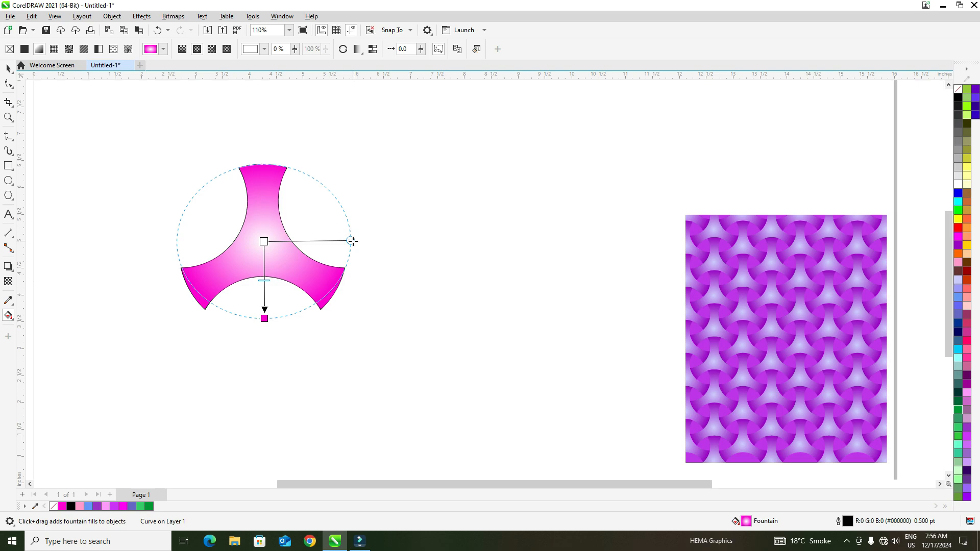
Adjust the elliptical gradient to a circular spread, centred in the shape and ending at the lower-right arm's outer edge
{"action": "left_click_drag", "start_coordinate": [352, 241], "coordinate": [346, 241]}
{"action": "left_click_drag", "start_coordinate": [263, 260], "coordinate": [338, 286]}
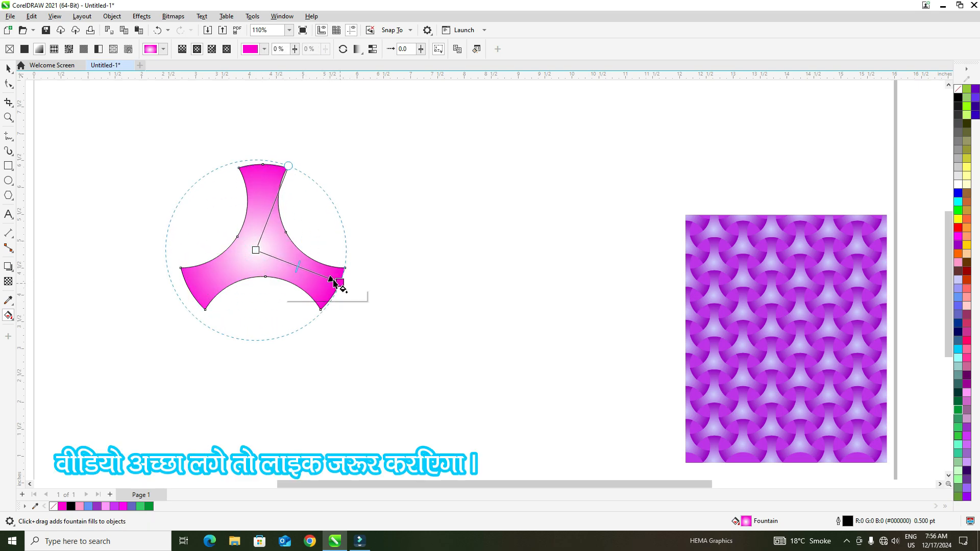
{"action": "left_click_drag", "start_coordinate": [256, 250], "coordinate": [262, 248]}
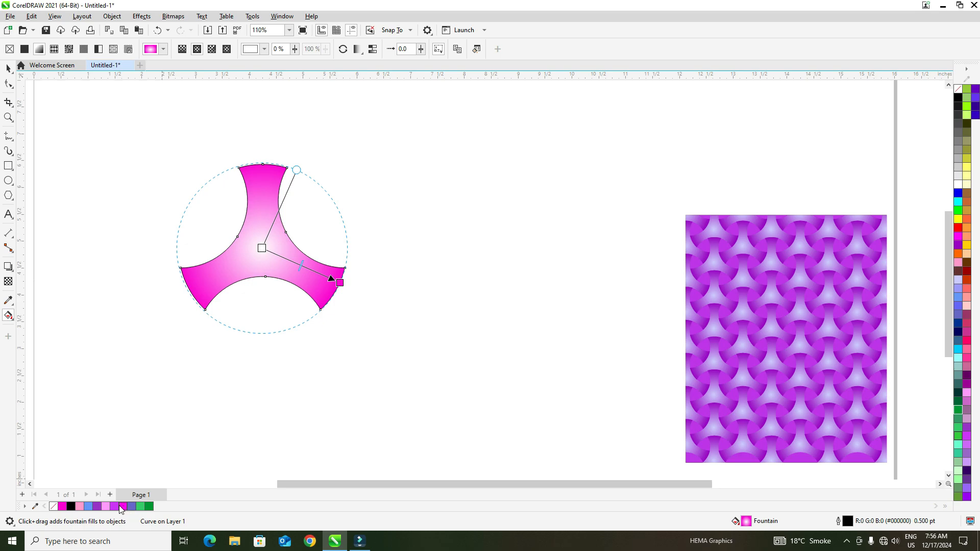
Colour the gradient's outer end orange and its centre pale yellow
{"action": "left_click_drag", "start_coordinate": [98, 507], "coordinate": [340, 282]}
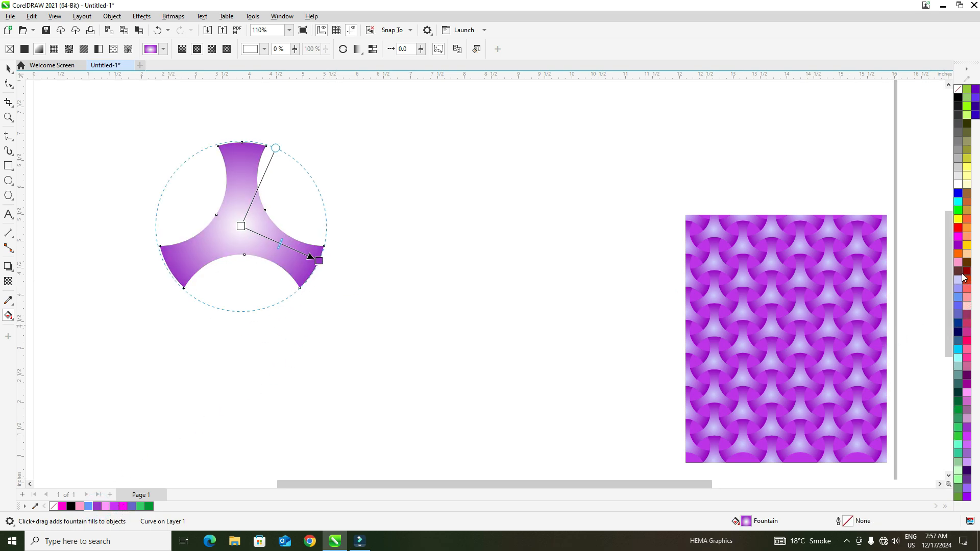
{"action": "left_click_drag", "start_coordinate": [959, 253], "coordinate": [320, 260]}
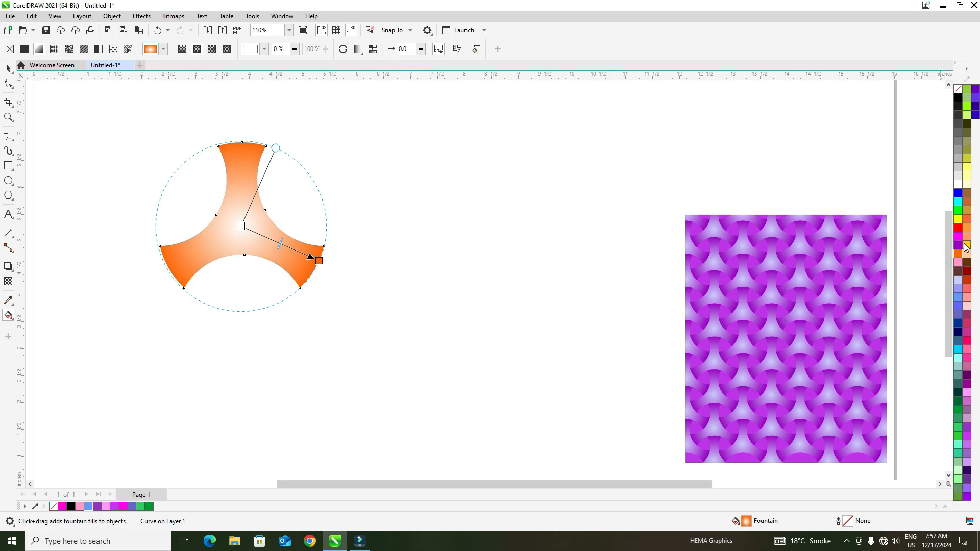
{"action": "left_click", "coordinate": [241, 226]}
Reposition the orange shape and add three copies snapped node to node, forming an interlocking cluster of two columns and two rows
{"action": "left_click", "coordinate": [8, 69]}
{"action": "left_click", "coordinate": [119, 186]}
{"action": "left_click_drag", "start_coordinate": [251, 228], "coordinate": [233, 232]}
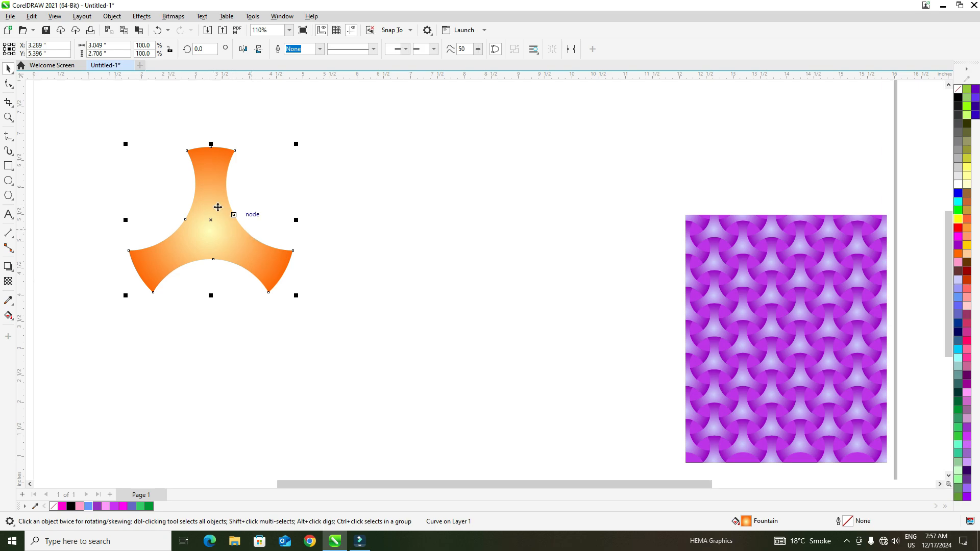
{"action": "left_click_drag", "start_coordinate": [187, 219], "coordinate": [284, 279]}
{"action": "right_click", "coordinate": [284, 279]}
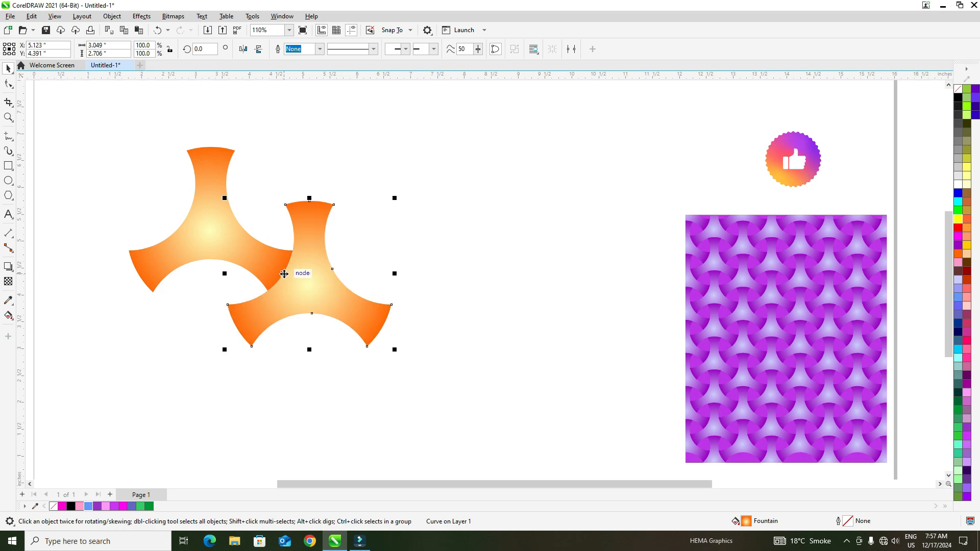
{"action": "left_click_drag", "start_coordinate": [309, 202], "coordinate": [214, 260]}
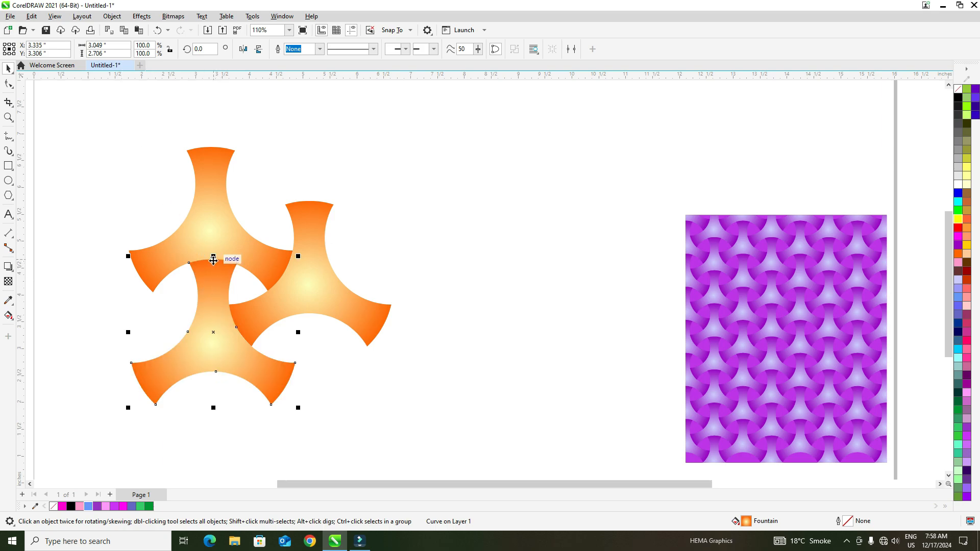
{"action": "left_click_drag", "start_coordinate": [213, 260], "coordinate": [312, 315]}
Select the four-shape cluster, move it towards the page's upper left and scale it down to about 2.04 by 2.4 inches
{"action": "left_click_drag", "start_coordinate": [119, 123], "coordinate": [419, 463]}
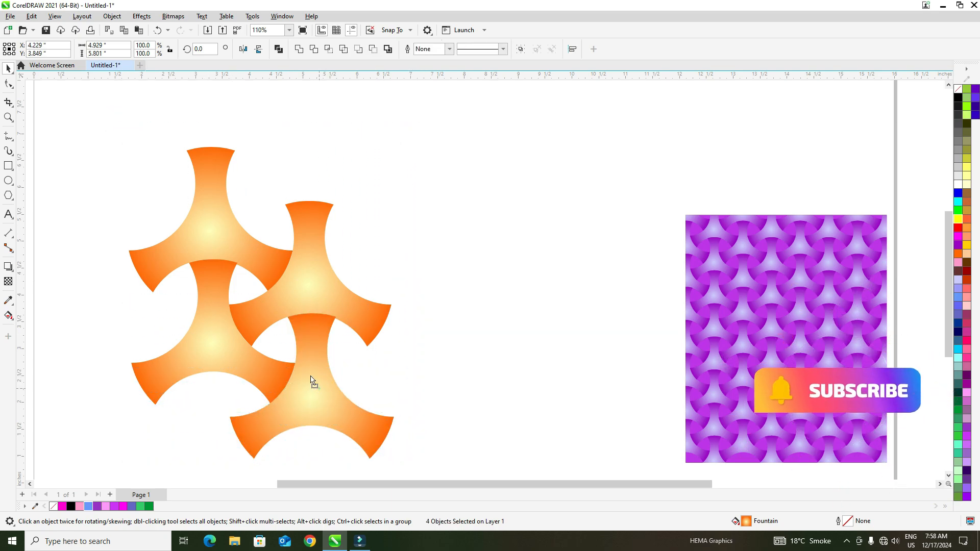
{"action": "left_click_drag", "start_coordinate": [313, 380], "coordinate": [299, 338]}
{"action": "left_click_drag", "start_coordinate": [384, 422], "coordinate": [244, 234]}
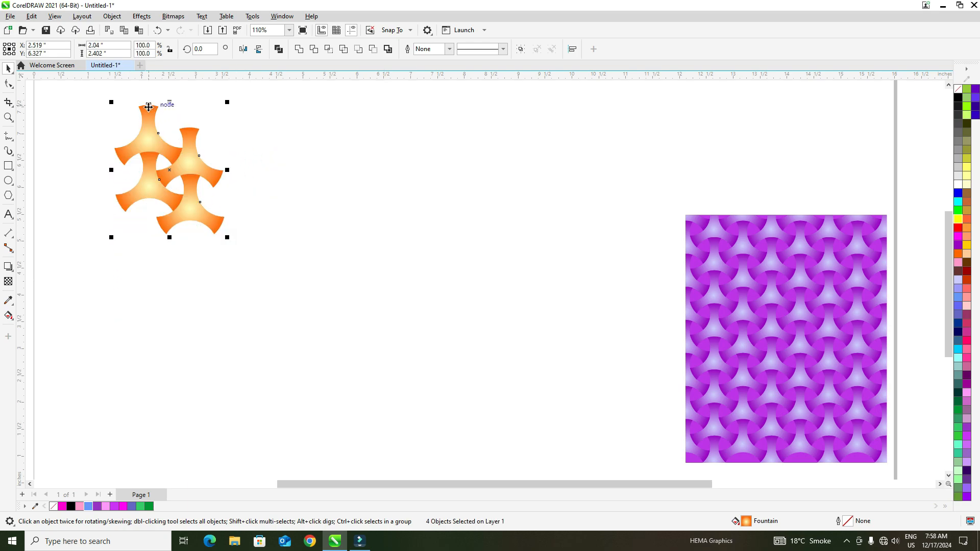
Copy the cluster downward with its top node snapped to the lower arch, and repeat the copy once more
{"action": "left_click_drag", "start_coordinate": [148, 104], "coordinate": [152, 200]}
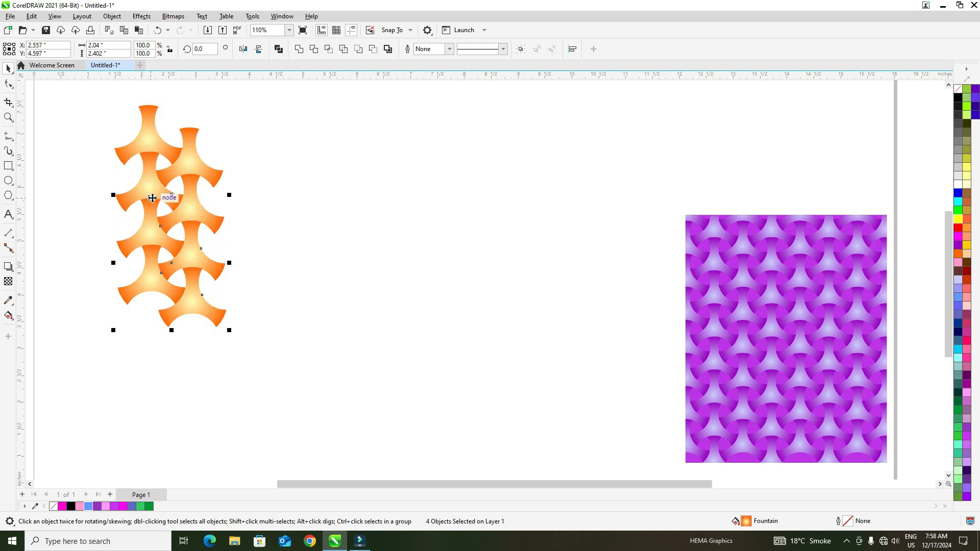
{"action": "key", "text": "ctrl+r"}
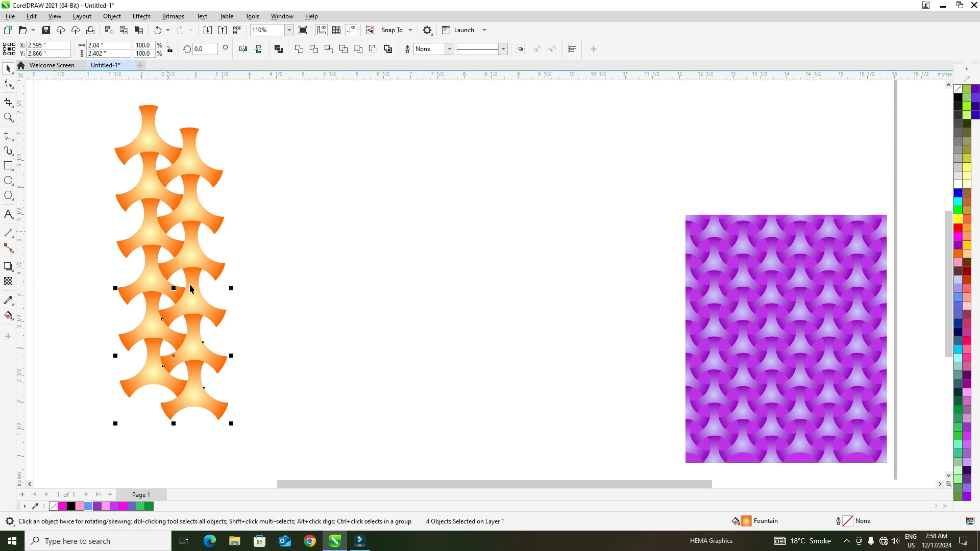
Select all twelve shapes, scale the strip down to roughly half its size and move it down to the right
{"action": "left_click_drag", "start_coordinate": [77, 93], "coordinate": [324, 424]}
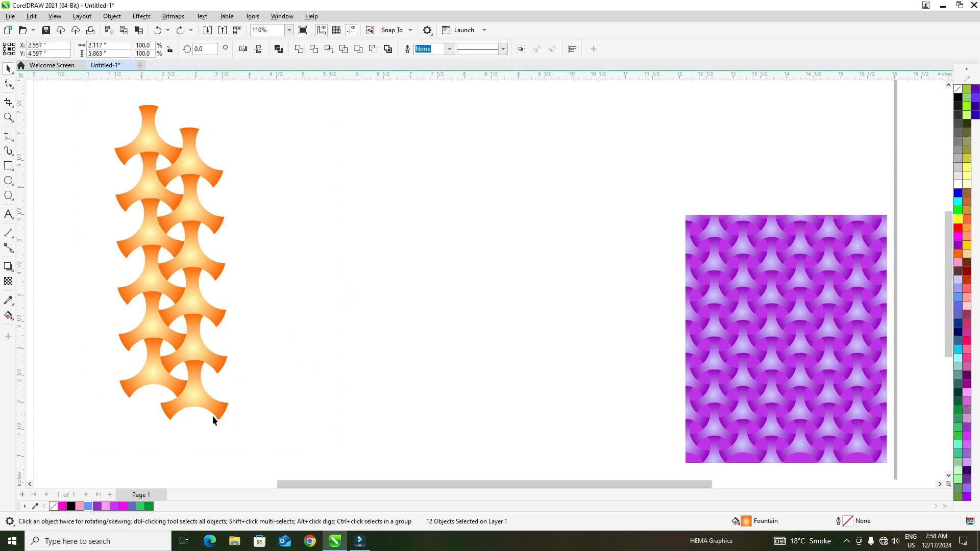
{"action": "left_click_drag", "start_coordinate": [213, 416], "coordinate": [172, 270]}
{"action": "left_click_drag", "start_coordinate": [146, 230], "coordinate": [198, 263]}
{"action": "left_click", "coordinate": [284, 253]}
Move the twelve-shape strip slightly upward on the page
{"action": "left_click_drag", "start_coordinate": [187, 147], "coordinate": [186, 130]}
{"action": "left_click_drag", "start_coordinate": [120, 178], "coordinate": [277, 335]}
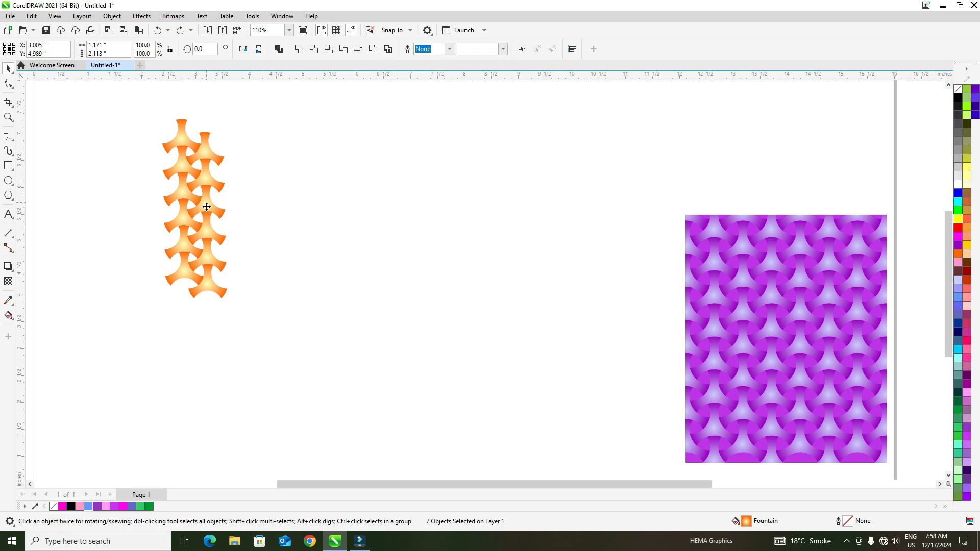
{"action": "left_click_drag", "start_coordinate": [207, 206], "coordinate": [201, 295]}
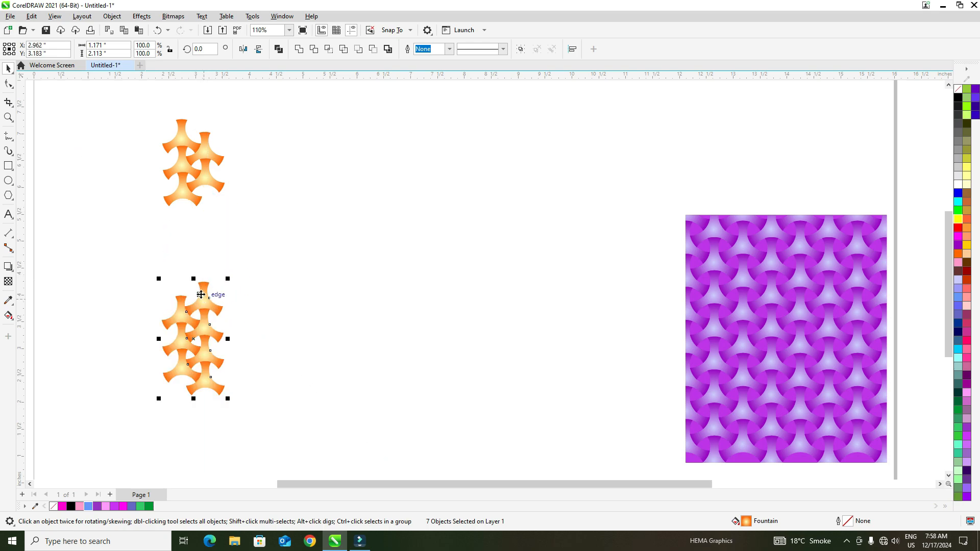
{"action": "key", "text": "ctrl+z"}
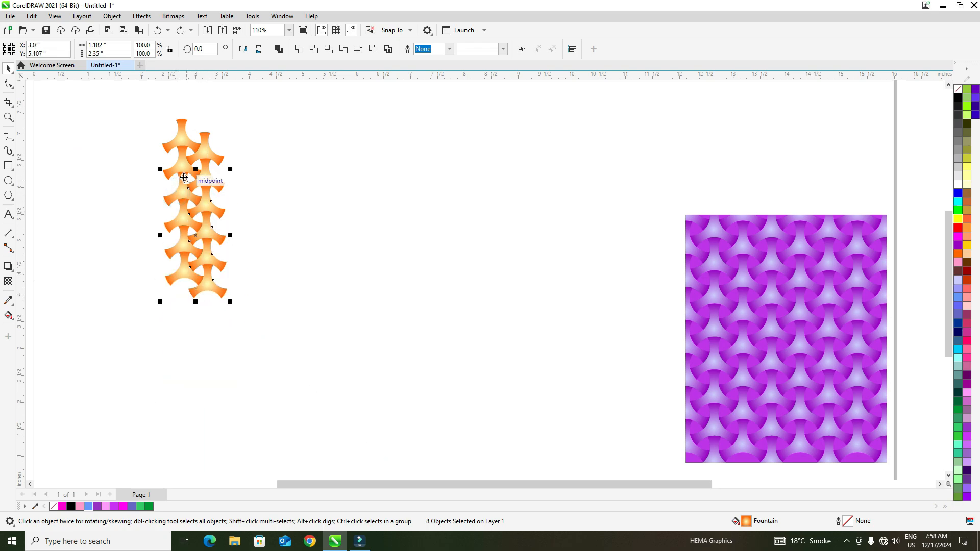
Copy the strip's lower eight shapes downward, snapped to its lower end, and select all twenty shapes
{"action": "left_click_drag", "start_coordinate": [184, 177], "coordinate": [186, 278]}
{"action": "right_click", "coordinate": [185, 279]}
{"action": "left_click", "coordinate": [166, 238]}
{"action": "left_click_drag", "start_coordinate": [116, 106], "coordinate": [300, 446]}
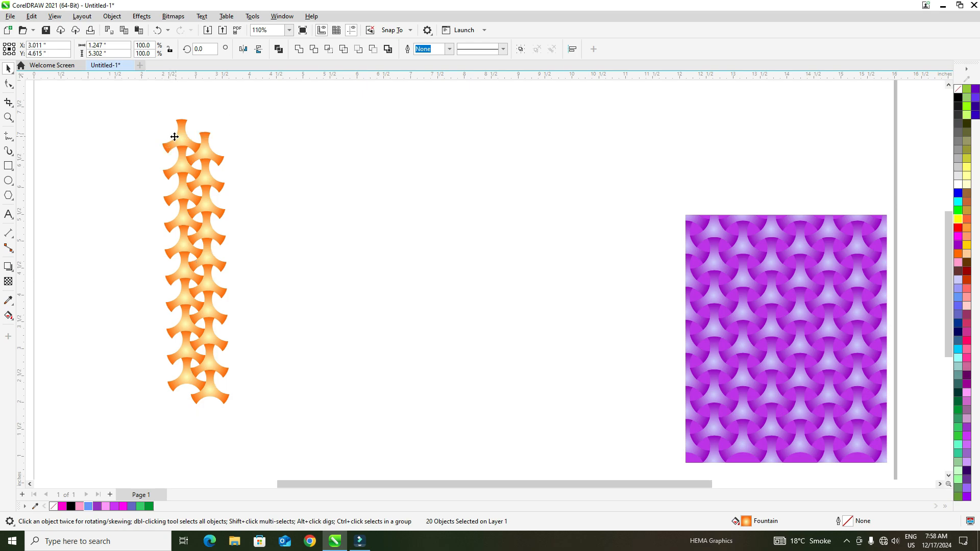
{"action": "left_click_drag", "start_coordinate": [176, 136], "coordinate": [222, 163]}
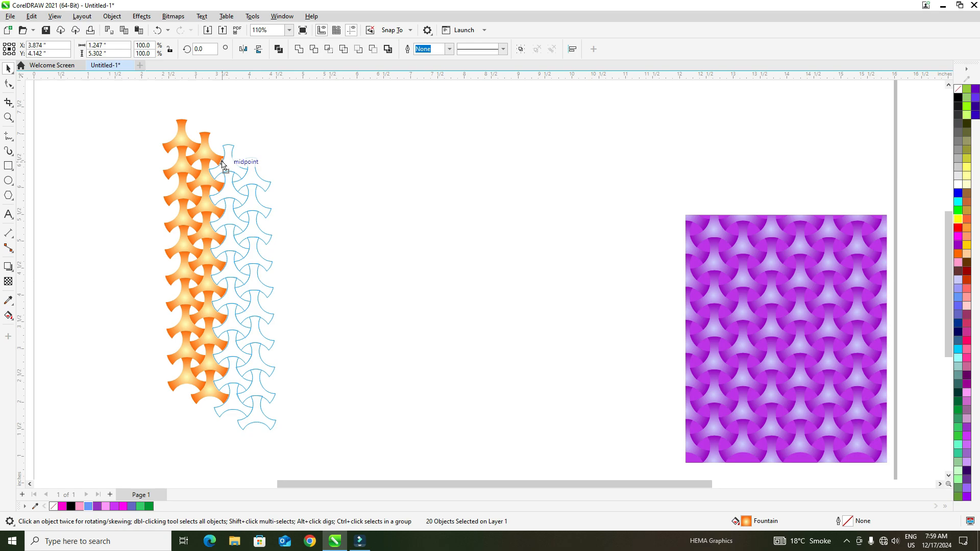
{"action": "left_click_drag", "start_coordinate": [222, 164], "coordinate": [223, 163]}
{"action": "key", "text": "ctrl+z"}
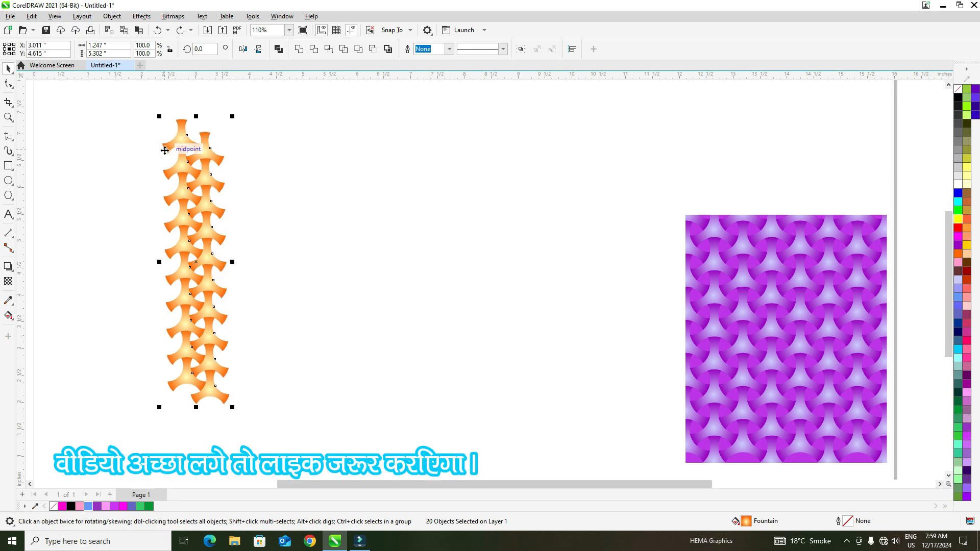
Copy the twenty-shape strip sideways so it interlocks with the original, and repeat the copy until nine strips form the pattern
{"action": "left_click_drag", "start_coordinate": [165, 150], "coordinate": [212, 151]}
{"action": "key", "text": "ctrl+z"}
{"action": "key", "text": "ctrl+r"}
{"action": "key", "text": "ctrl+r"}
{"action": "key", "text": "ctrl+r"}
{"action": "key", "text": "ctrl+r"}
{"action": "key", "text": "ctrl+r"}
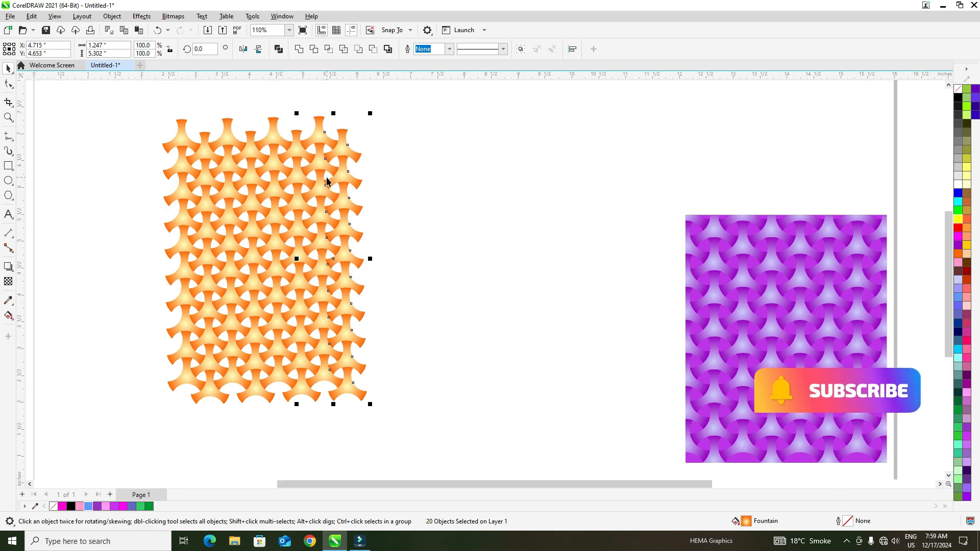
{"action": "key", "text": "ctrl+r"}
{"action": "key", "text": "ctrl+r"}
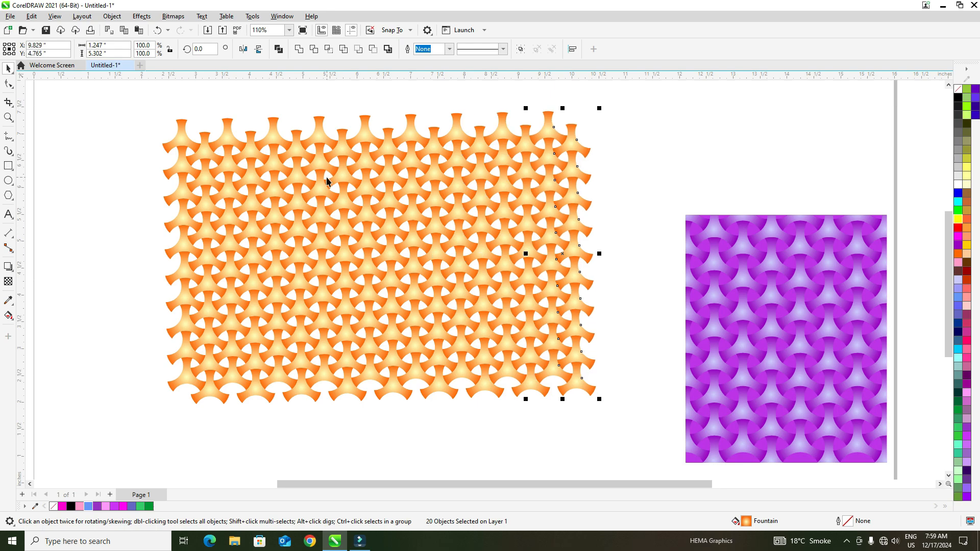
Select the entire orange pattern and examine its interlocking weave in a full-screen preview
{"action": "left_click", "coordinate": [413, 446]}
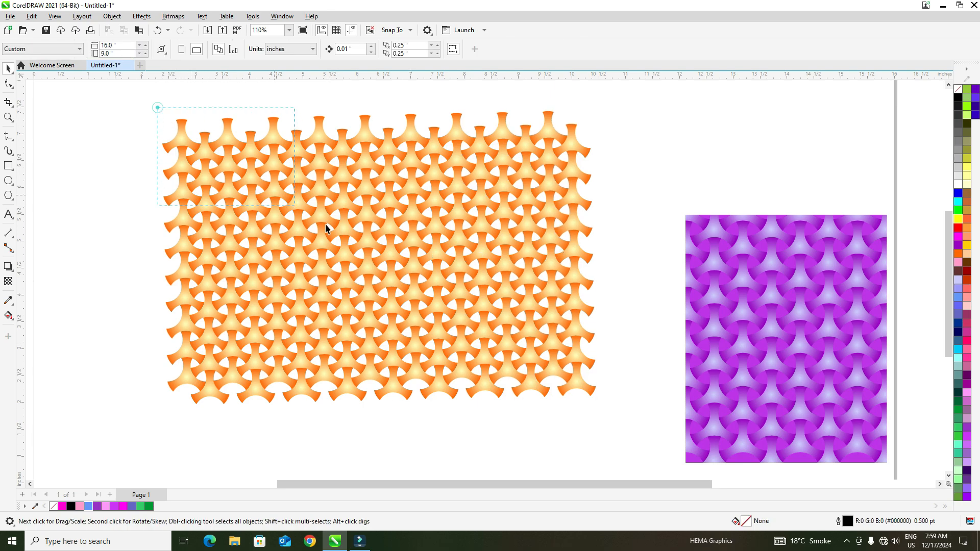
{"action": "left_click_drag", "start_coordinate": [158, 107], "coordinate": [617, 402]}
{"action": "left_click_drag", "start_coordinate": [616, 402], "coordinate": [612, 404]}
{"action": "scroll", "coordinate": [387, 247], "scroll_direction": "up", "scroll_amount": 3}
{"action": "key", "text": "F9"}
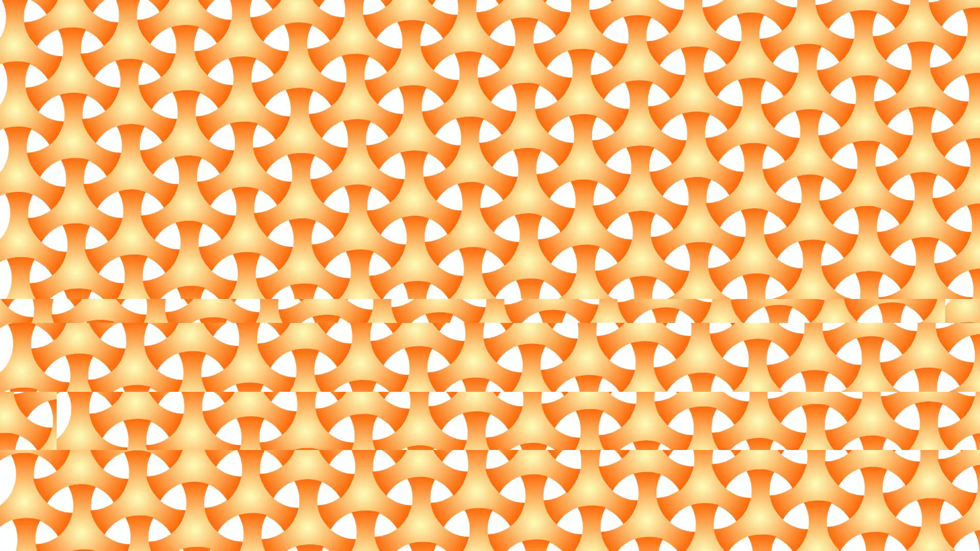